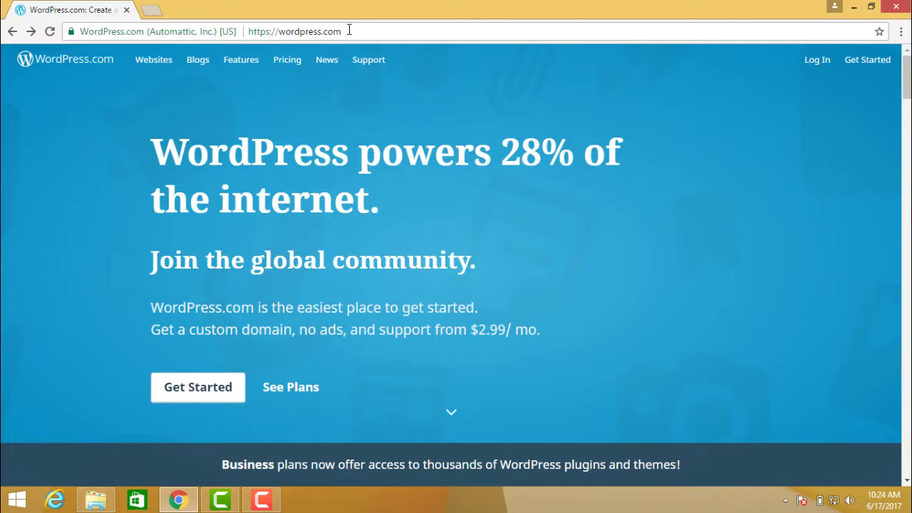
Start a new site from the Get Started button on the WordPress.com homepage
left_click_drag(338, 31, 247, 31)
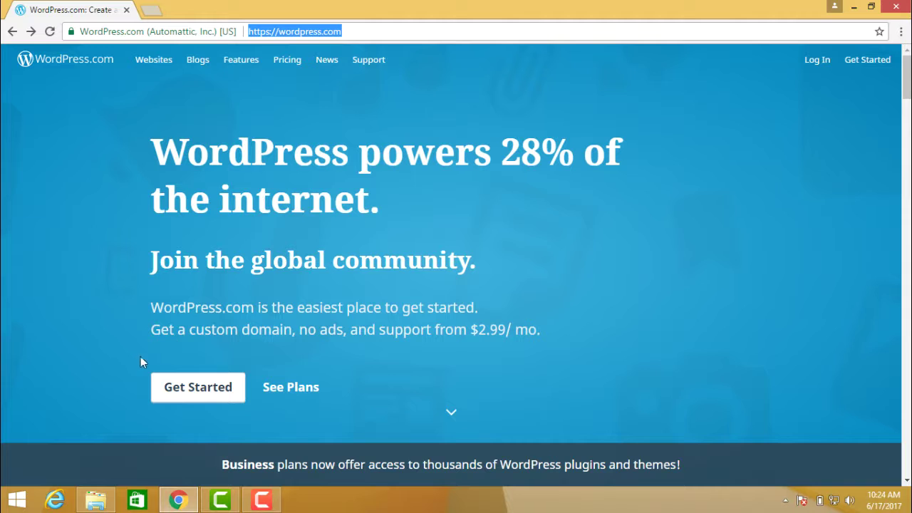
left_click(197, 390)
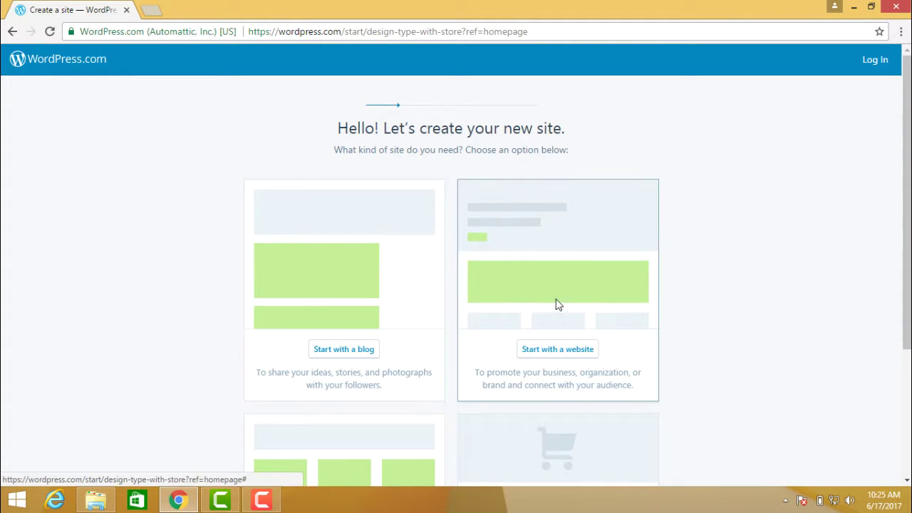
Choose a blog as the site type and pick the Libre theme
left_click(323, 293)
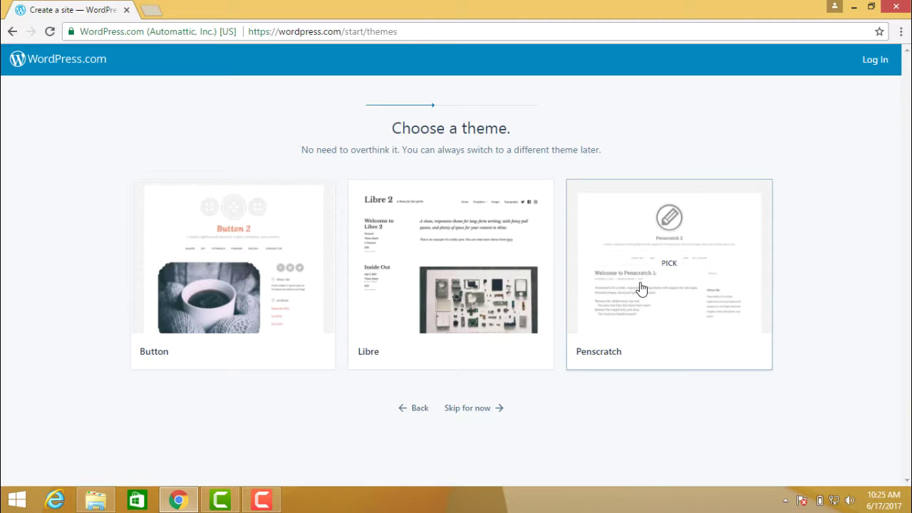
left_click(402, 260)
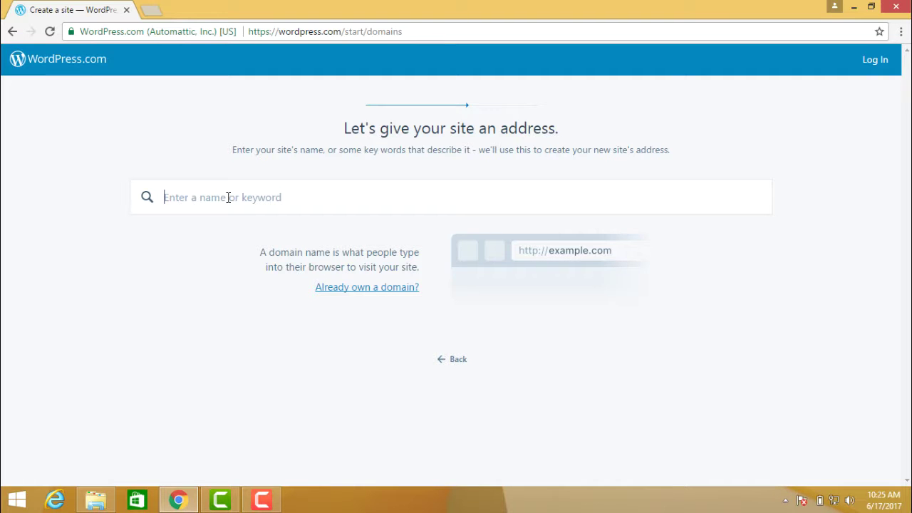
Search for digitalmarketing and select the free digitalmarketing2018.wordpress.com address
type("digit")
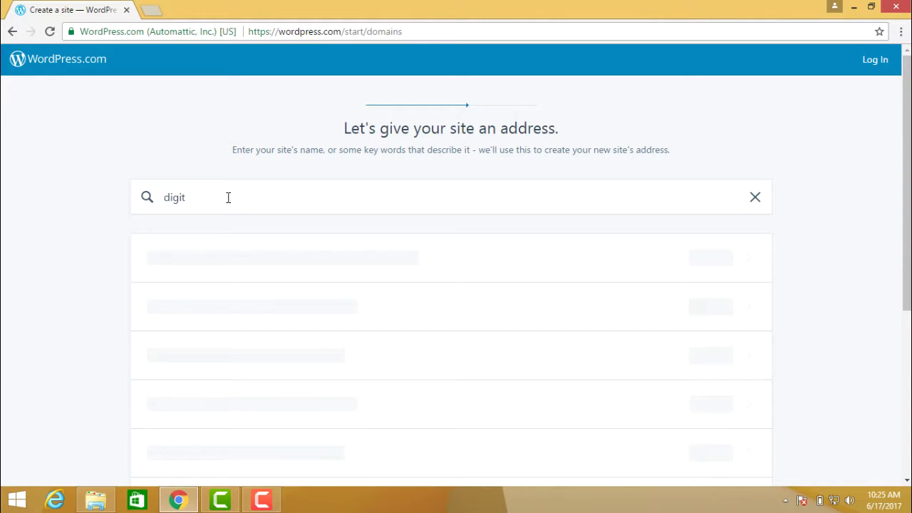
type("almarketing2018")
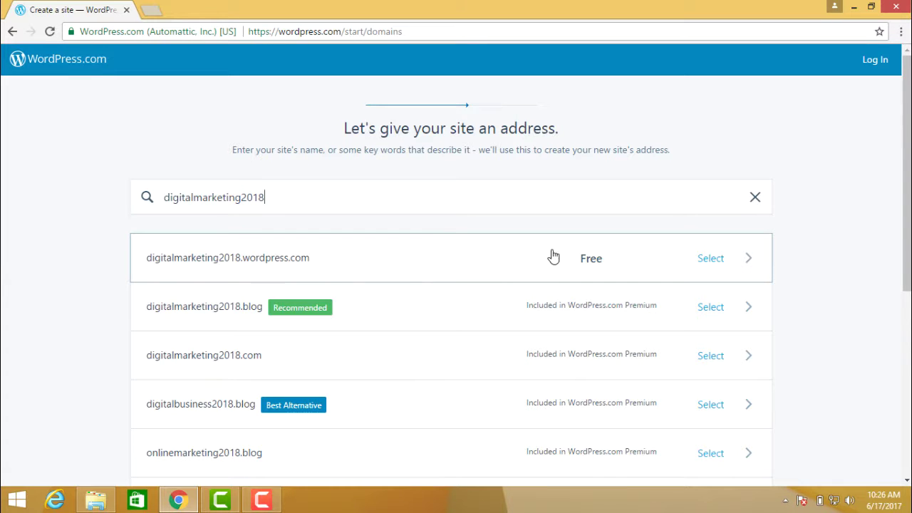
left_click(721, 260)
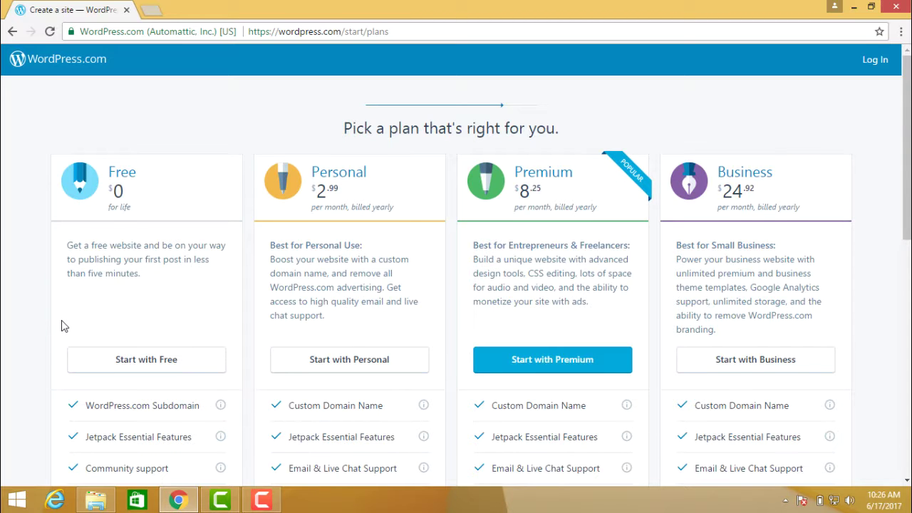
scroll(61, 327, "down", 3)
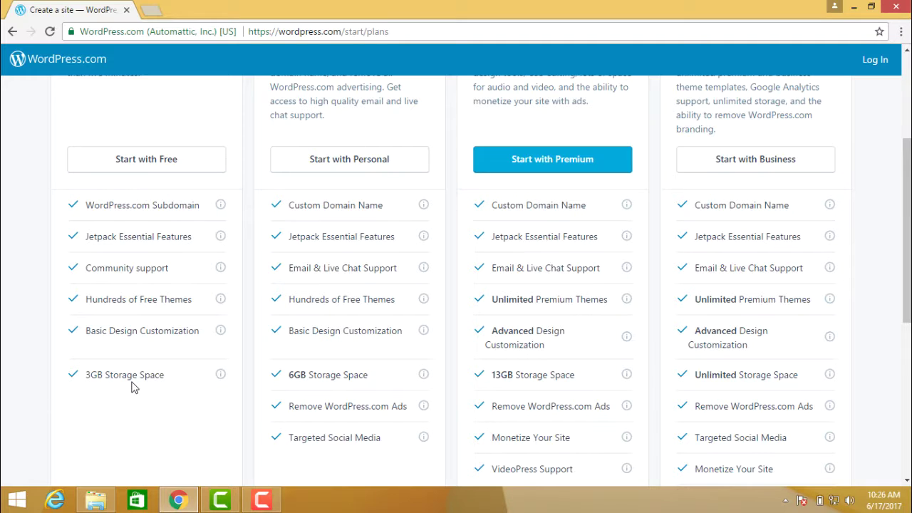
scroll(32, 365, "up", 2)
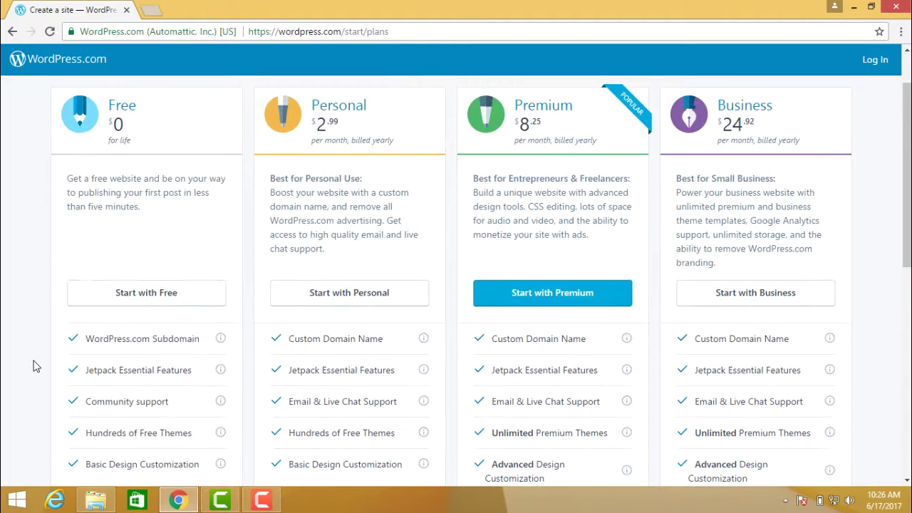
scroll(33, 366, "up", 1)
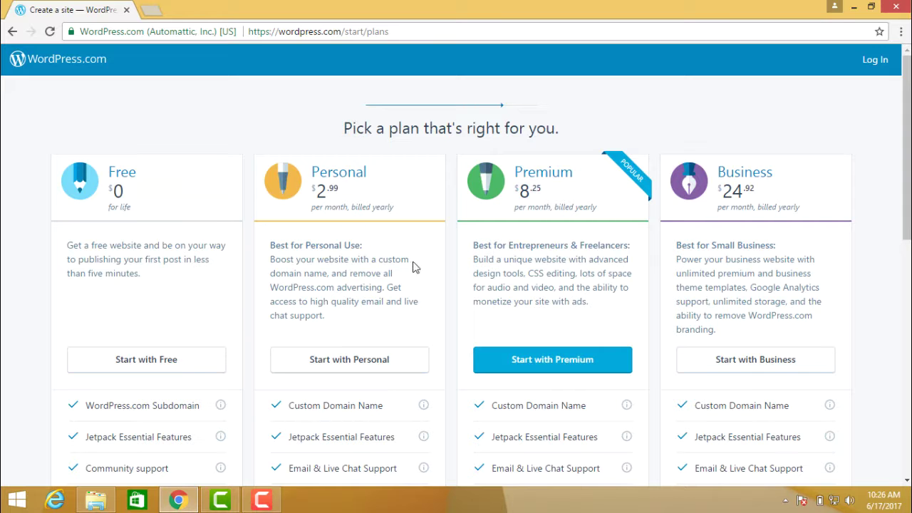
scroll(417, 290, "down", 2)
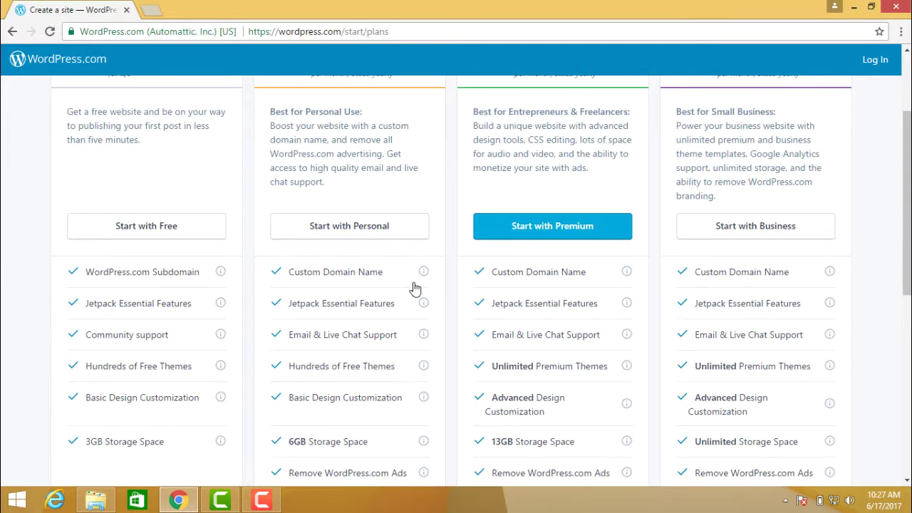
scroll(414, 287, "down", 2)
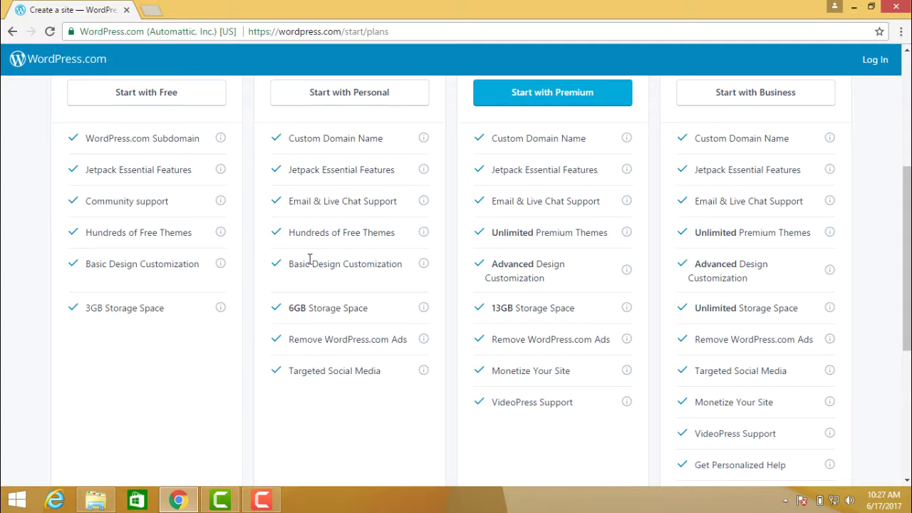
scroll(444, 268, "up", 3)
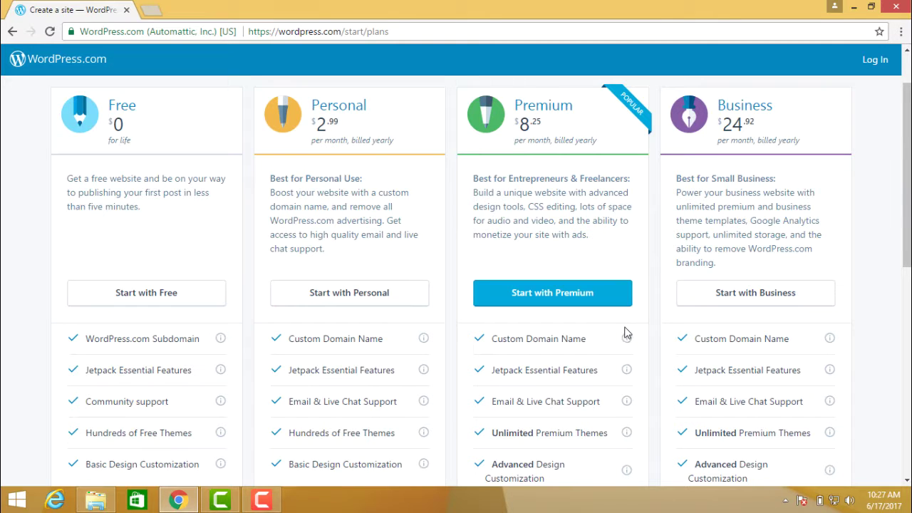
scroll(625, 331, "down", 2)
scroll(625, 332, "up", 3)
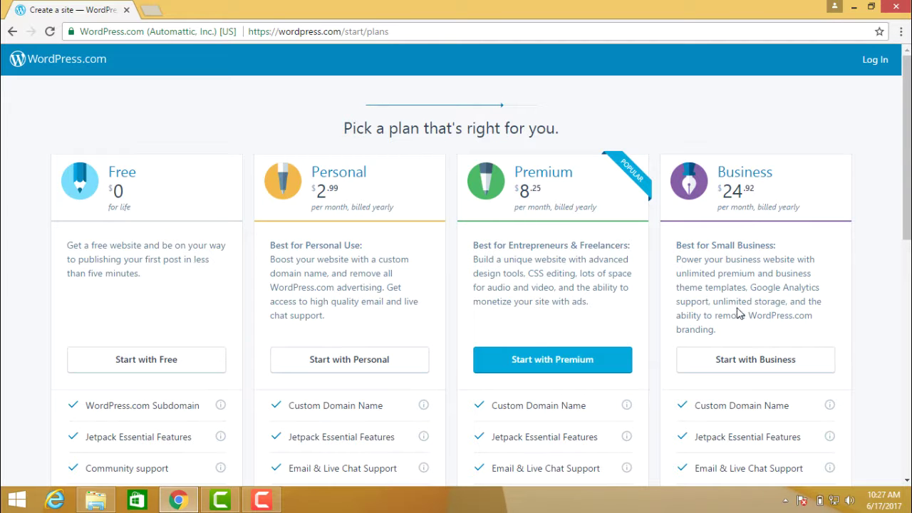
scroll(741, 309, "down", 4)
scroll(739, 308, "down", 3)
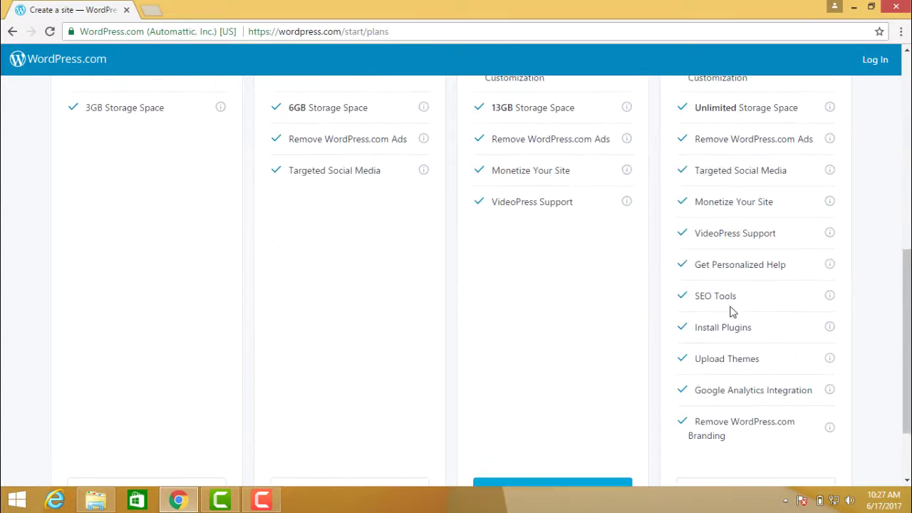
scroll(3, 323, "up", 6)
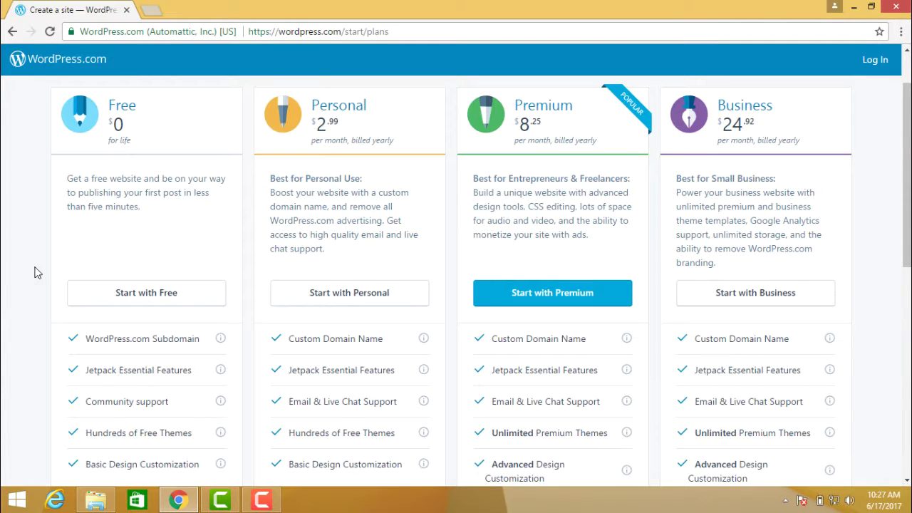
Choose the Free plan, enter the account e-mail and password, and create the account
left_click(138, 302)
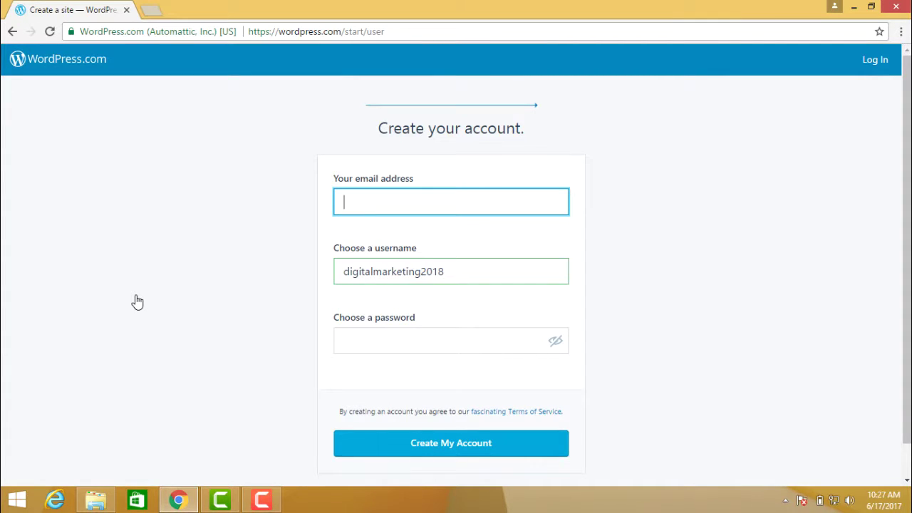
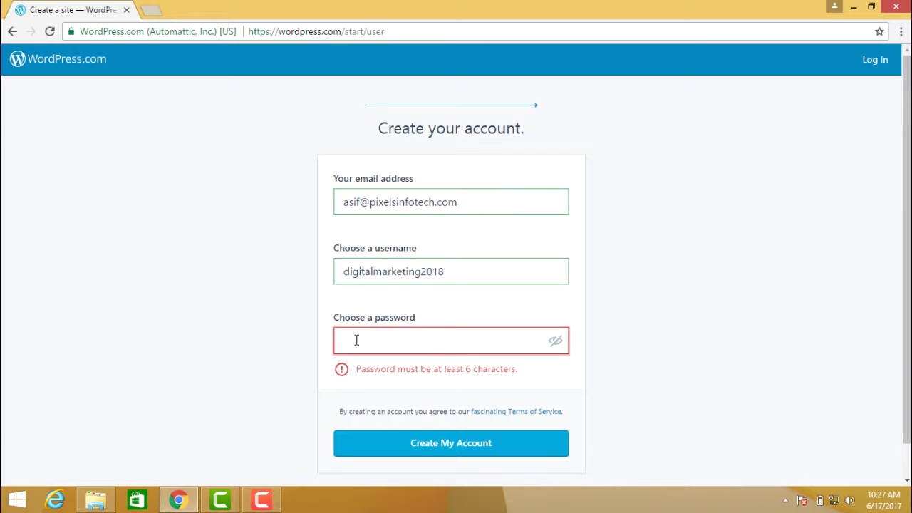
type("••")
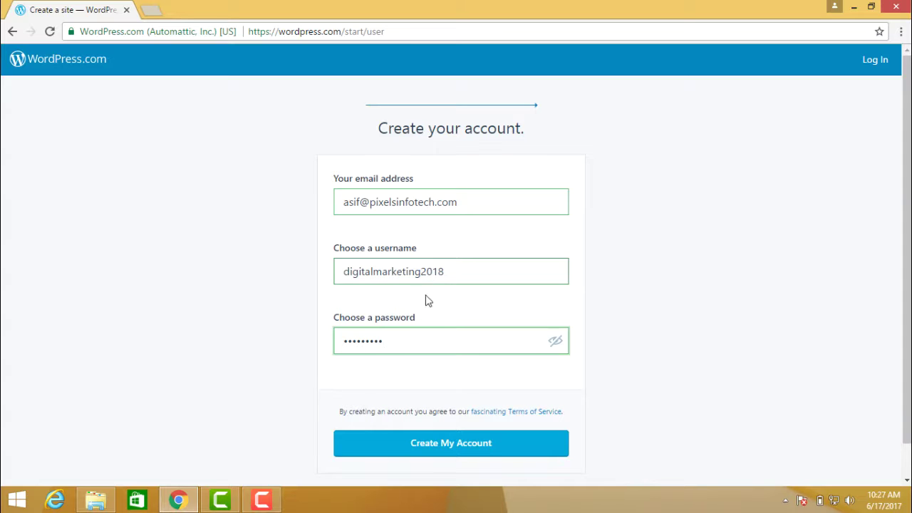
left_click(446, 447)
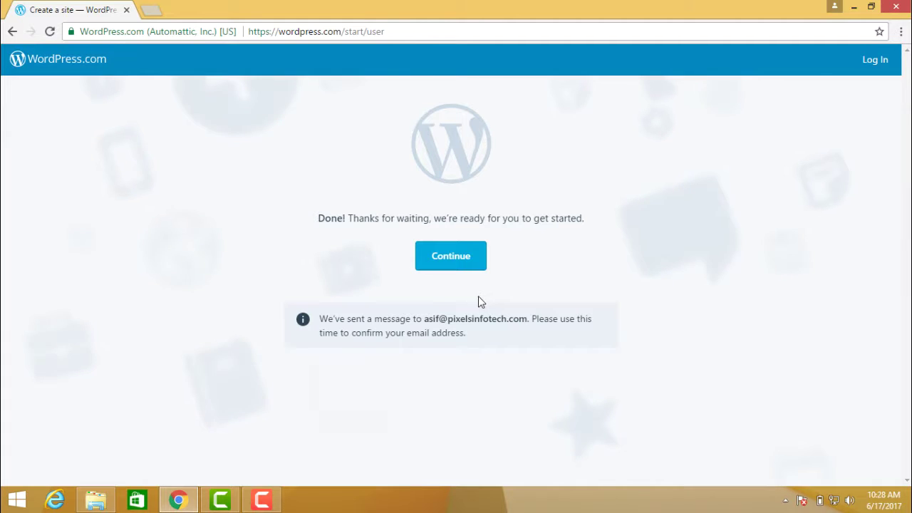
Continue to the new blog and dismiss the welcome tips to reveal its First blog post
left_click(451, 258)
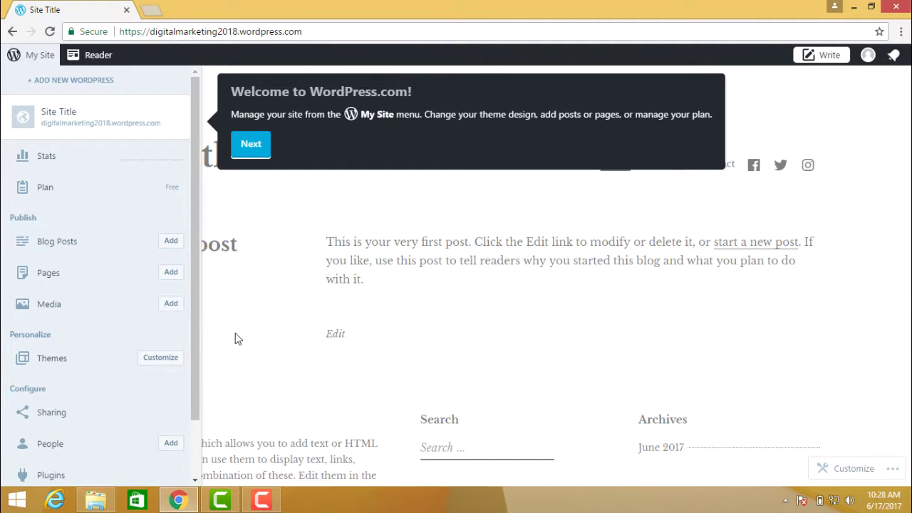
left_click(260, 145)
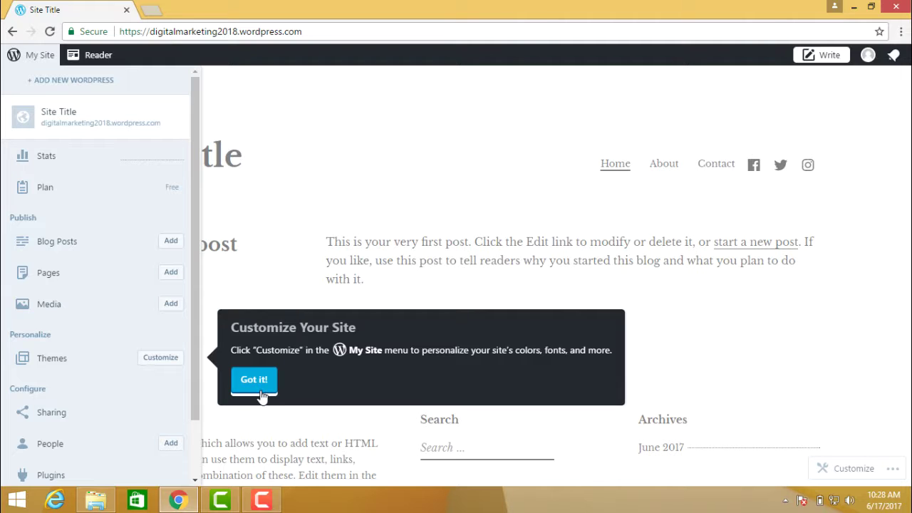
left_click(255, 380)
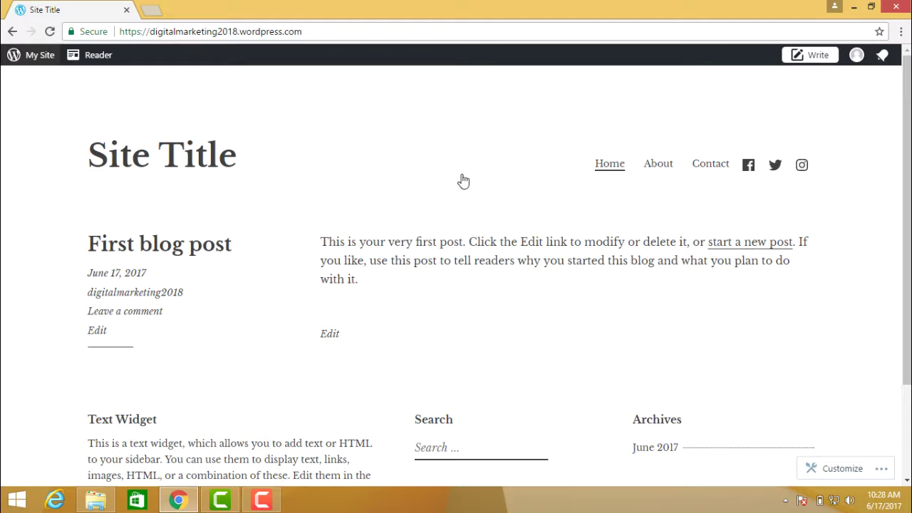
scroll(231, 227, "down", 3)
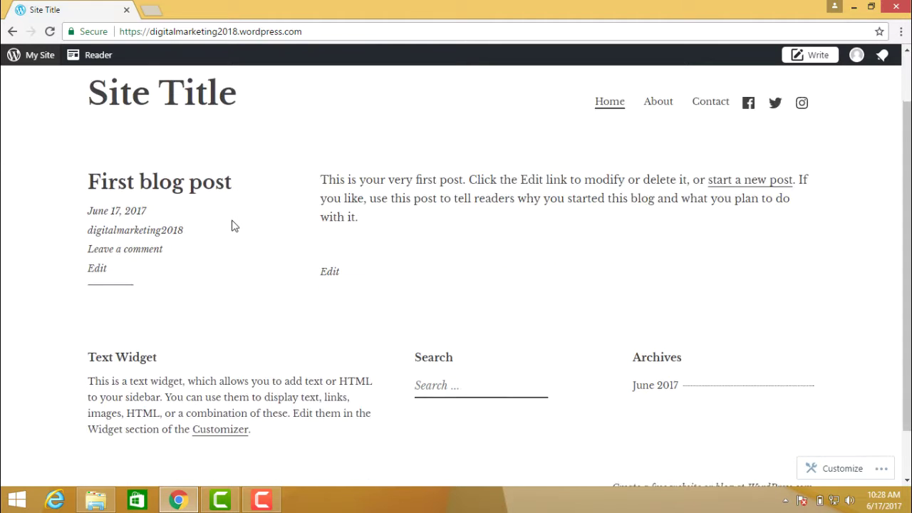
scroll(231, 224, "up", 3)
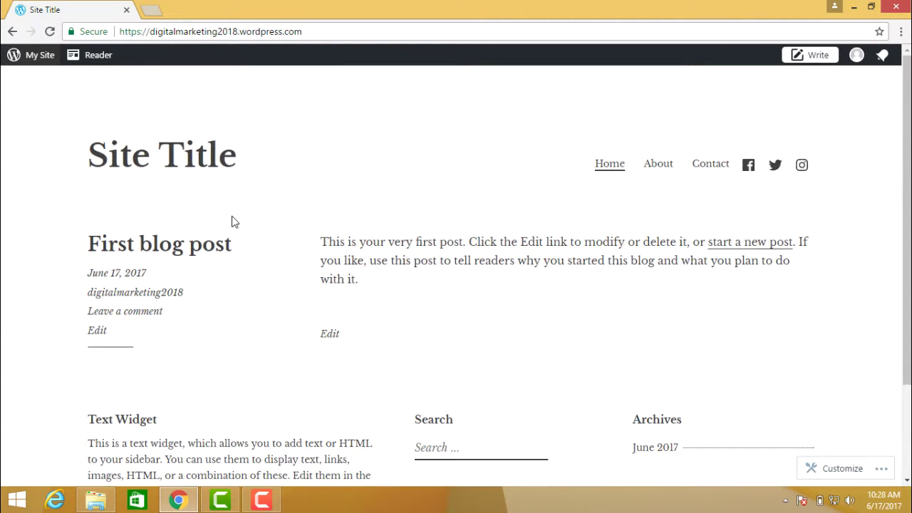
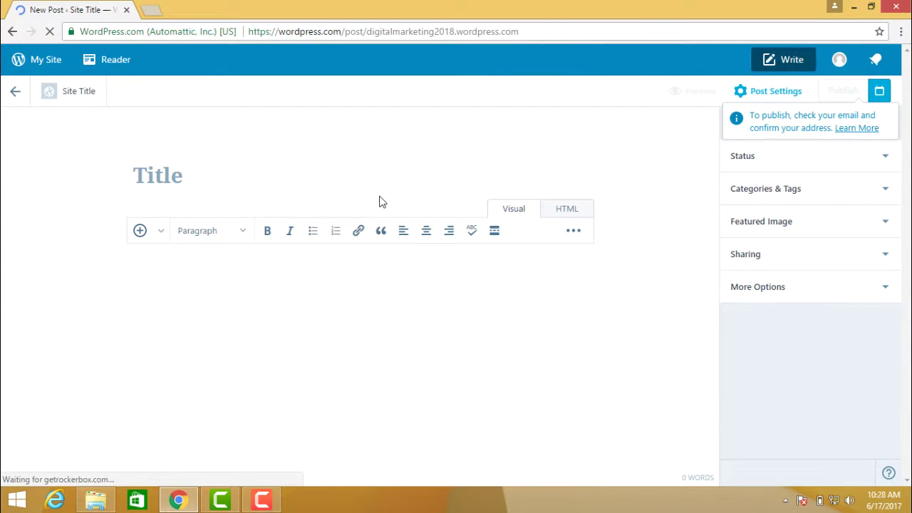
Title the post 'Welcome to Digital Marketing 2018' and dismiss the editor welcome tour
type("Welcom to===")
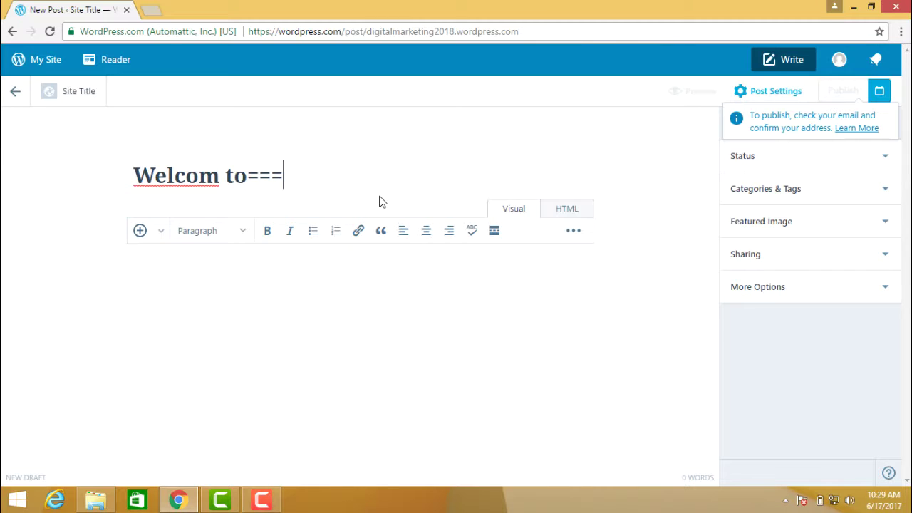
key("BackSpace")
key("BackSpace")
key("BackSpace")
key("BackSpace")
key("BackSpace")
key("BackSpace")
type("e ")
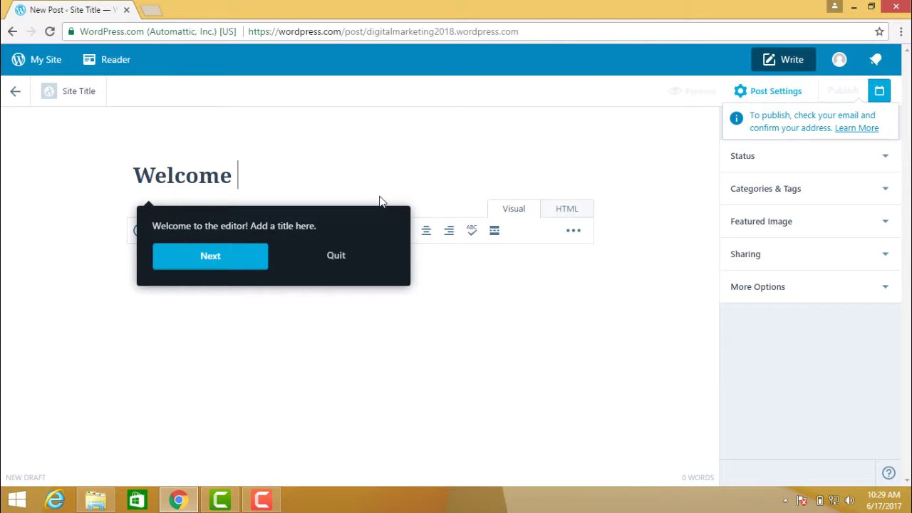
type("to /")
type("D")
key("BackSpace")
key("BackSpace")
type("D")
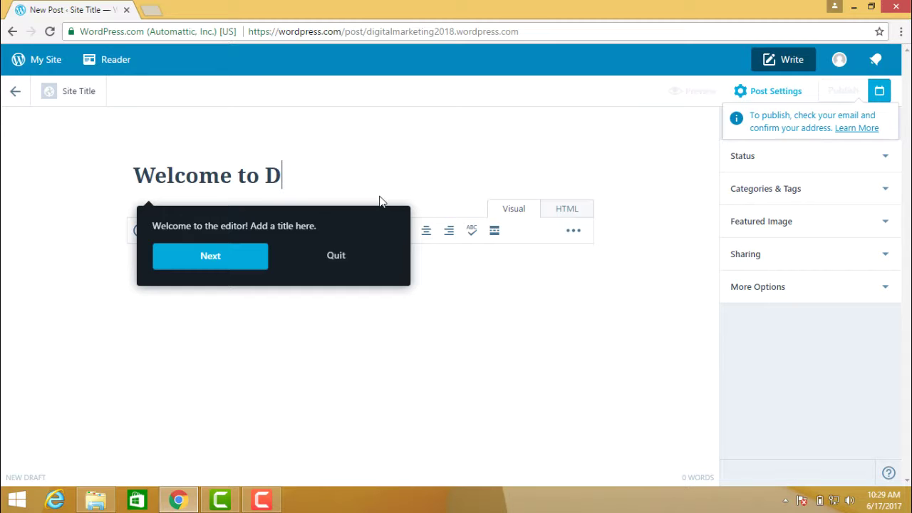
type("igital ")
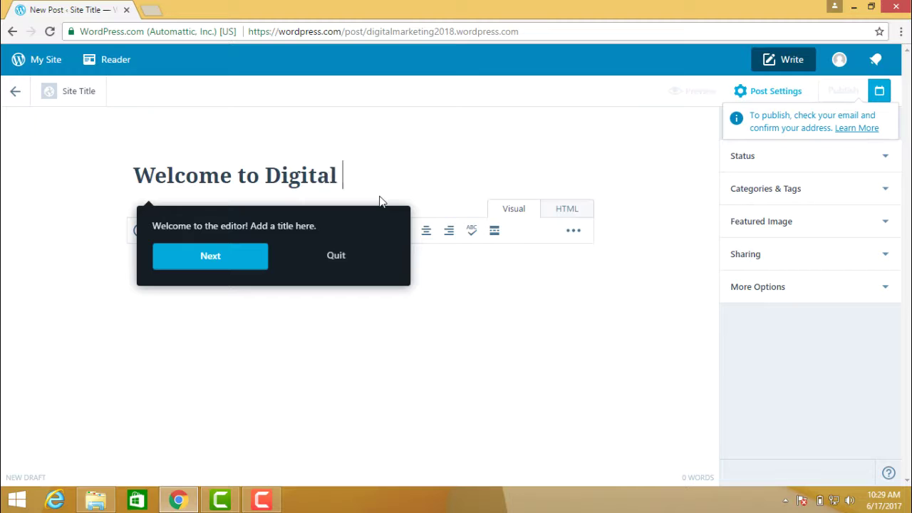
type("Mar")
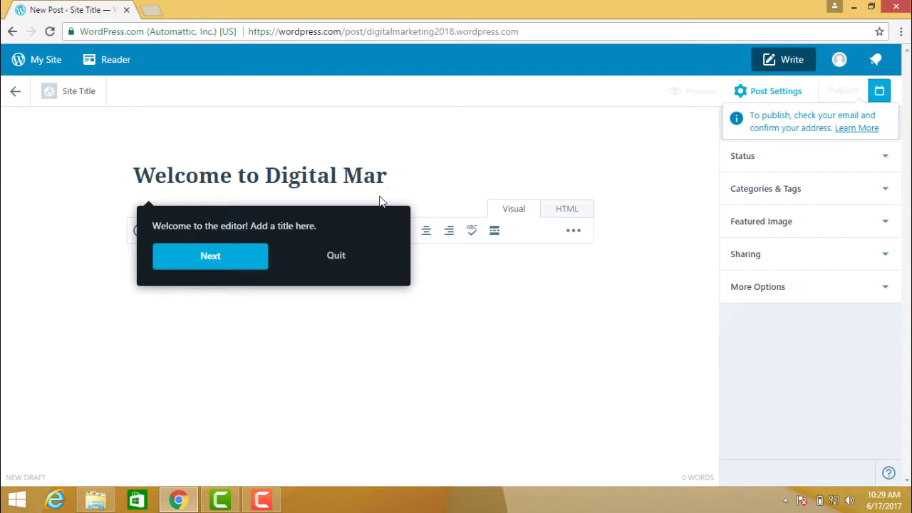
type("keting 2018")
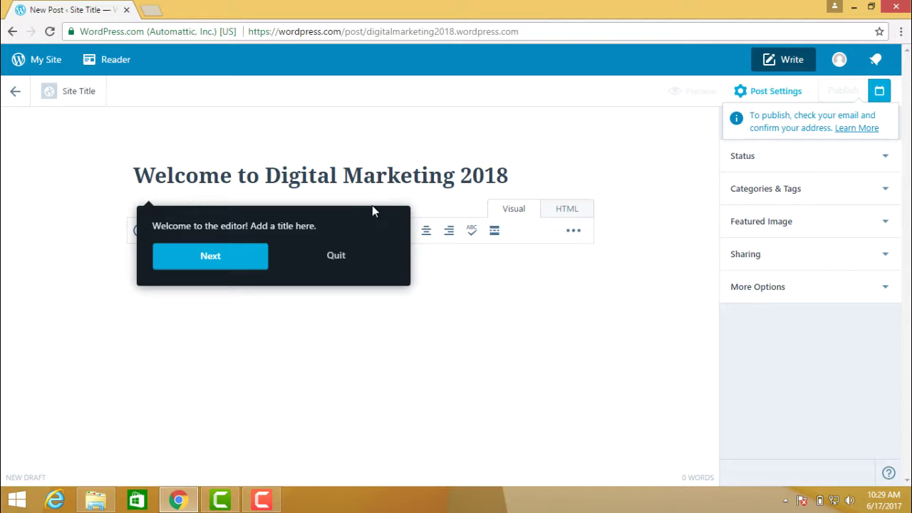
left_click(341, 256)
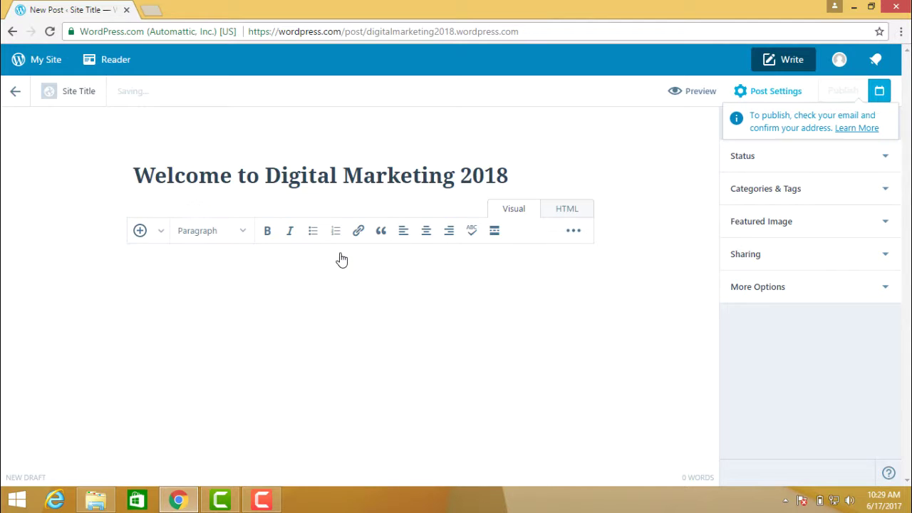
Write the body: 'Welcome to Digital Marketing 2018' and a paragraph inviting readers to benefit from the blog
left_click(274, 268)
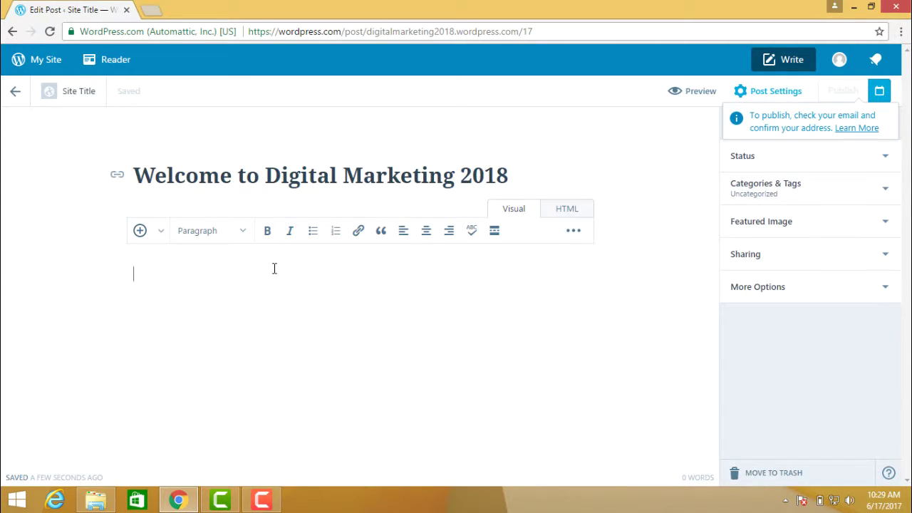
type("Welcome to ")
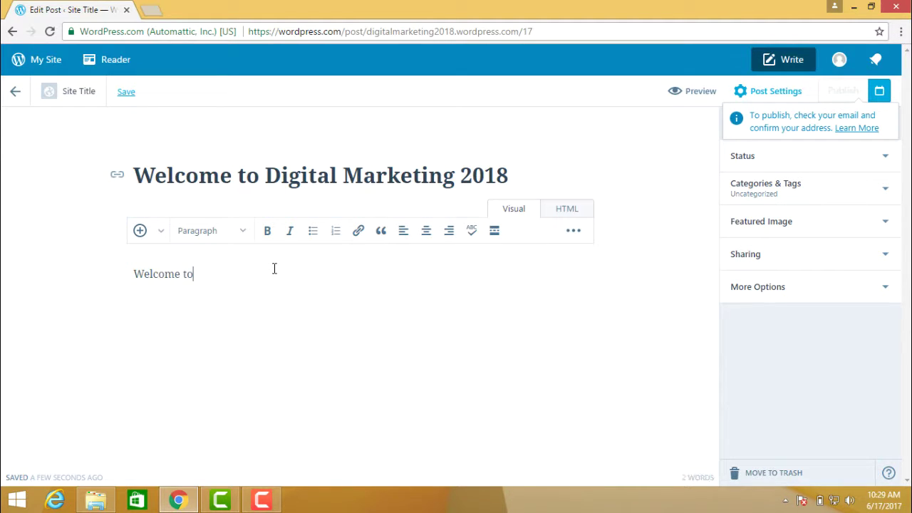
type("/")
type("D")
key("BackSpace")
key("BackSpace")
type("Digital Market")
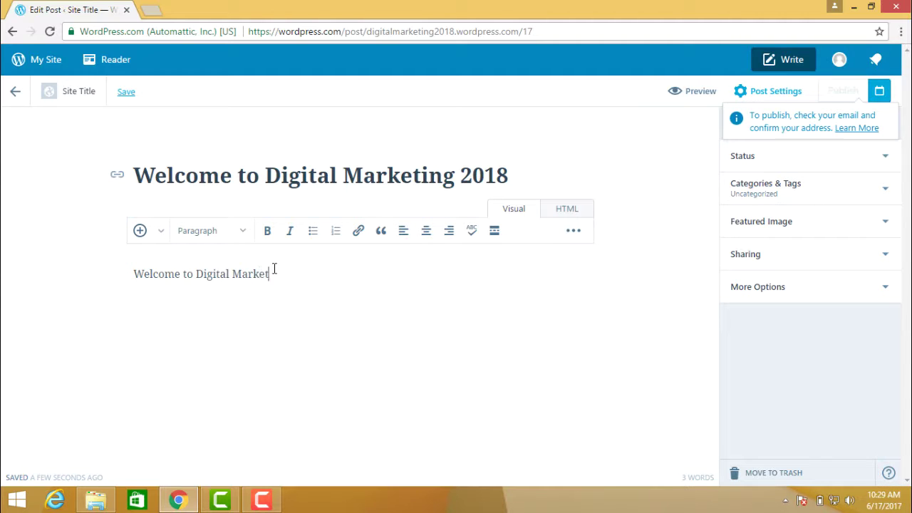
type("ing 2018")
type("m proc")
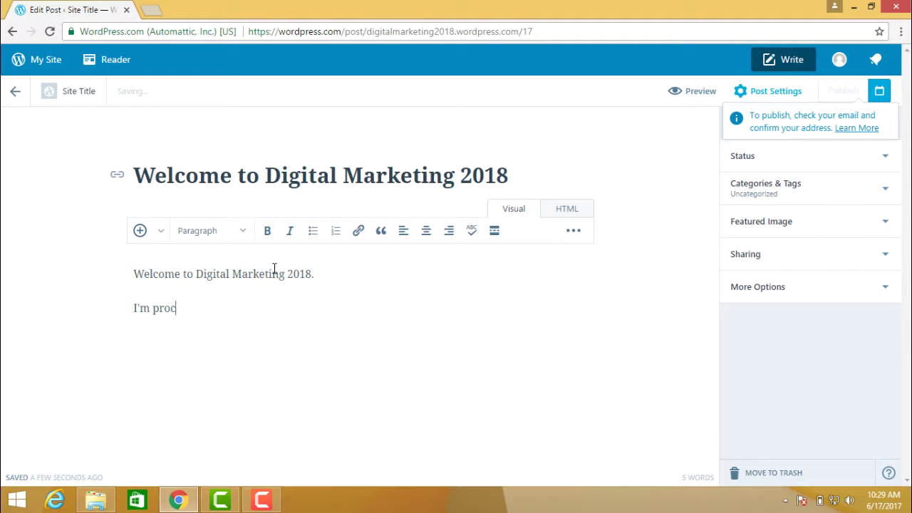
key("BackSpace")
type("vis")
key("BackSpace")
type("ding you ")
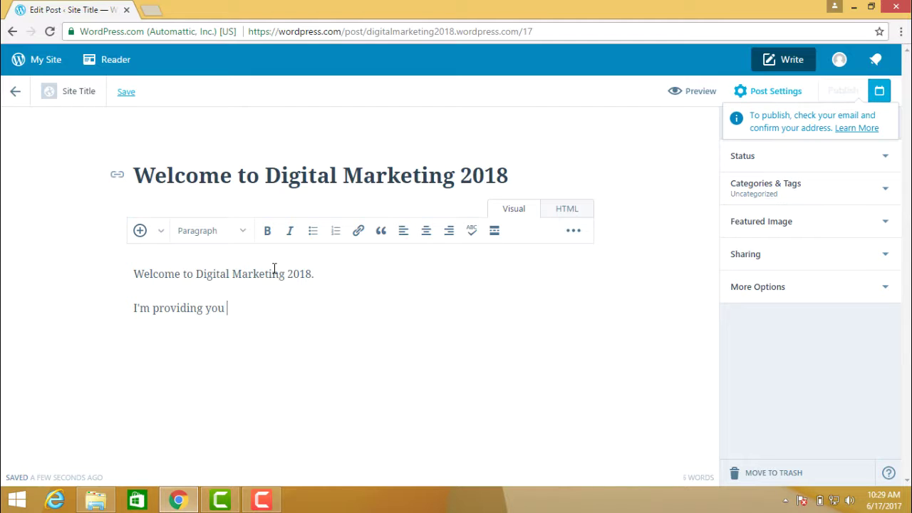
type("lot of informaTIO")
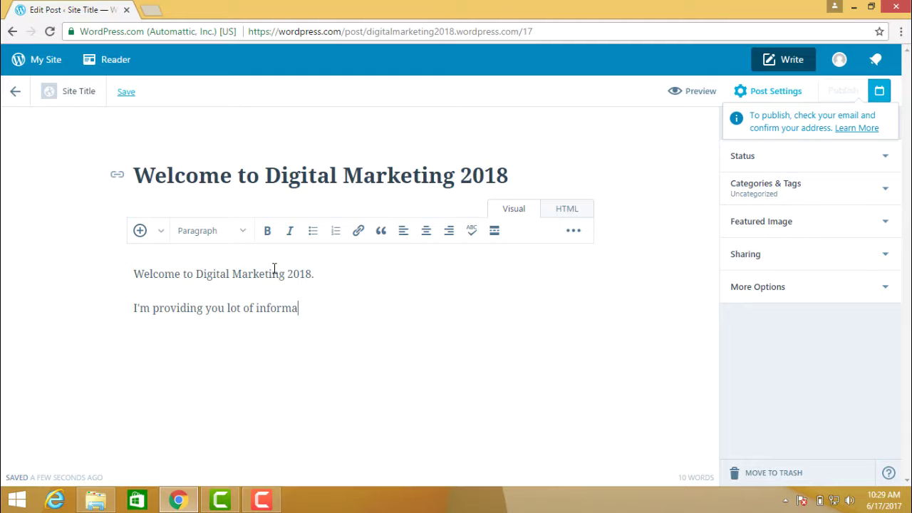
key("BackSpace")
key("BackSpace")
key("BackSpace")
type("tion on my blogs, so ")
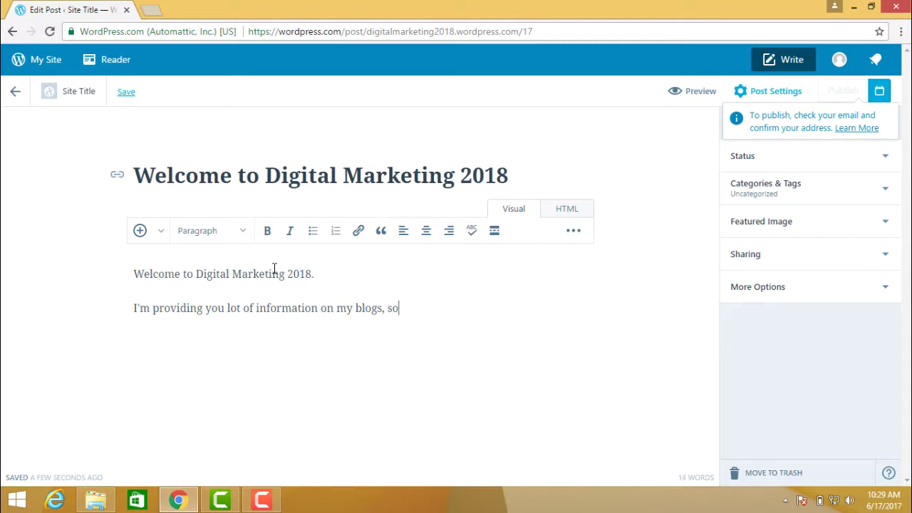
type("that you read my ")
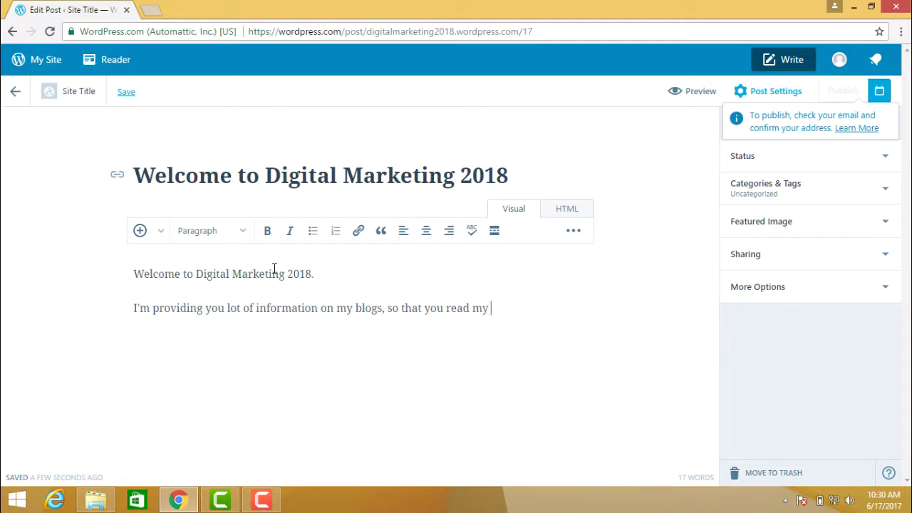
type("blog and benefit from")
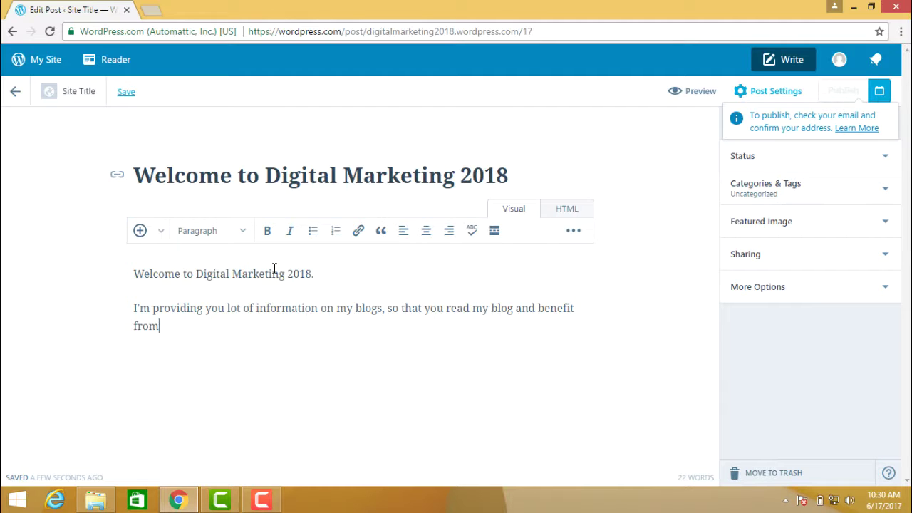
type(" it.")
Open gmail.com in a new tab and sign in to reach the inbox
left_click(153, 10)
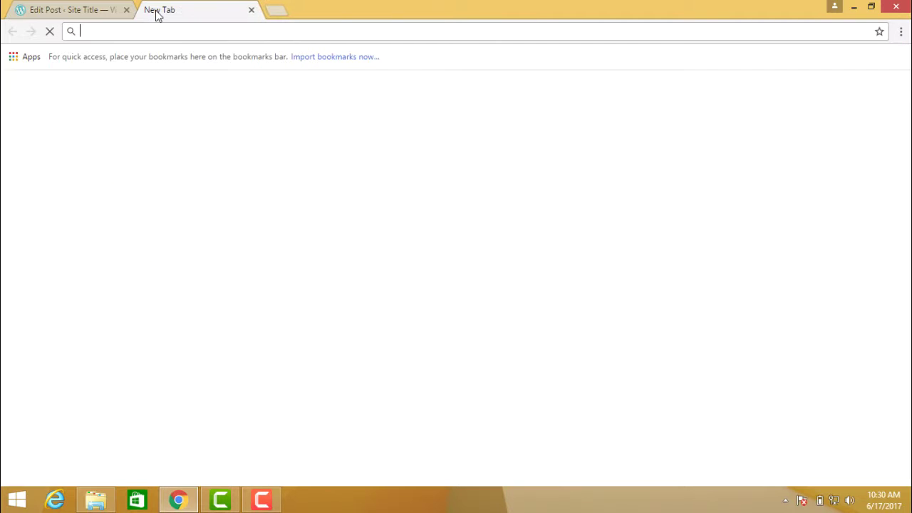
type("gmail")
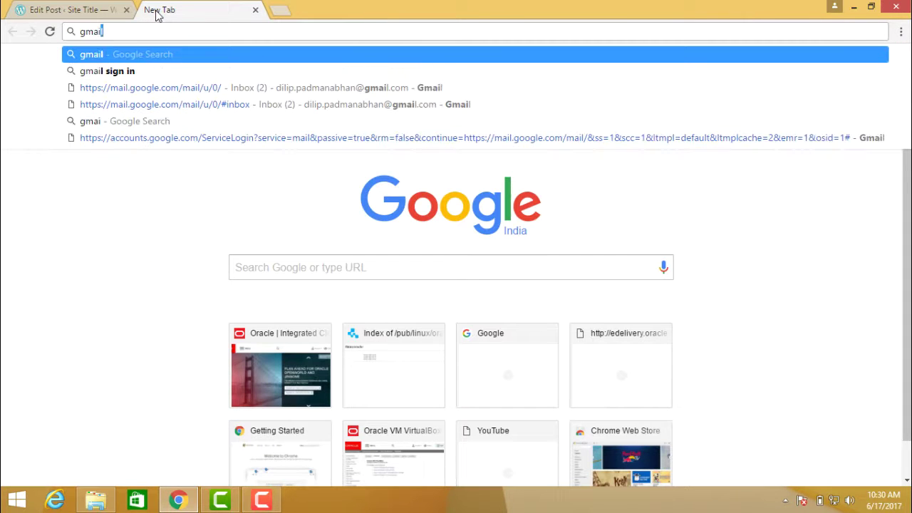
type(".com")
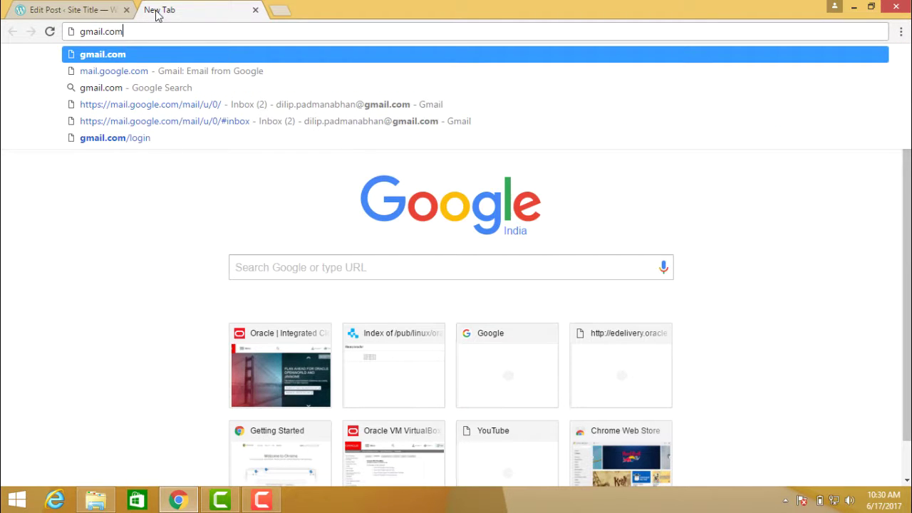
key("Return")
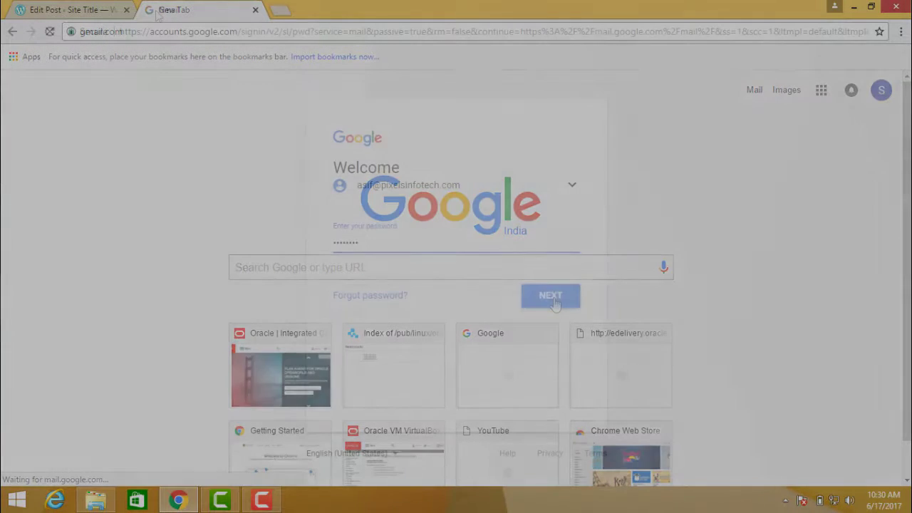
left_click(554, 303)
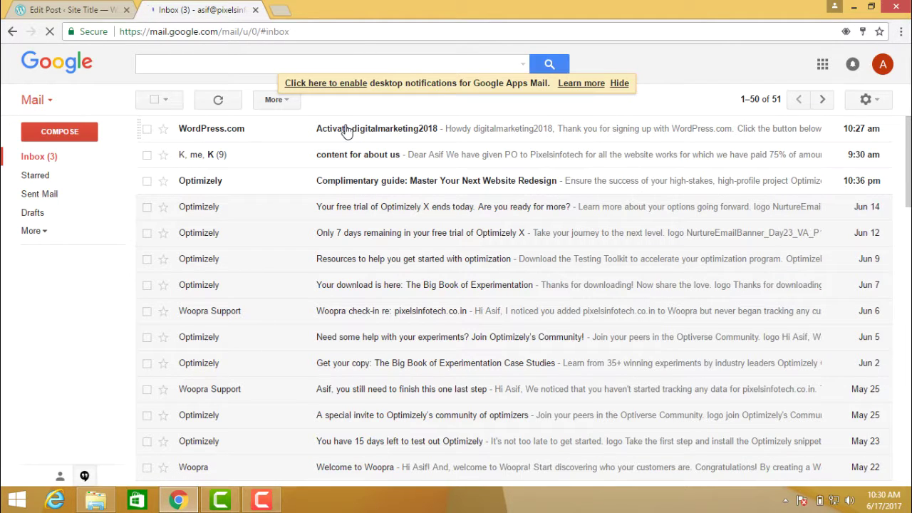
Confirm the address from the WordPress.com activation email, then publish the post from the editor tab
left_click(346, 132)
left_click(442, 360)
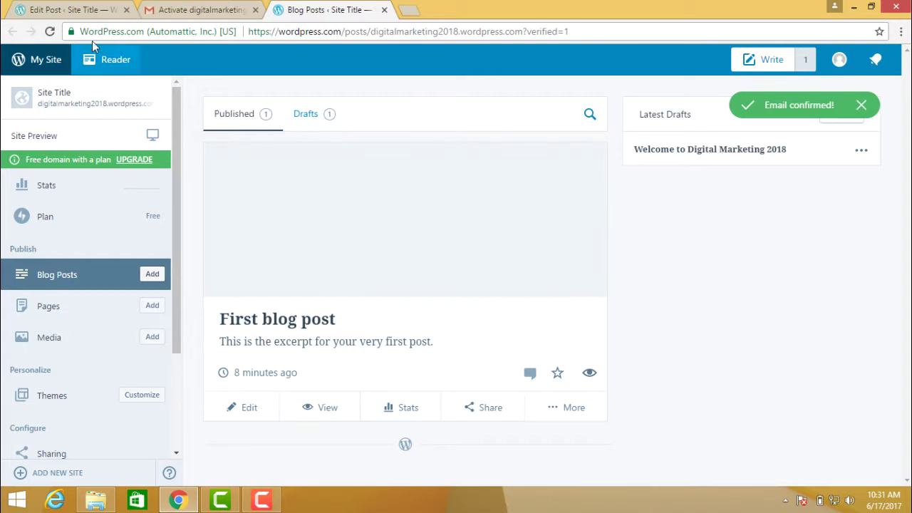
left_click(94, 11)
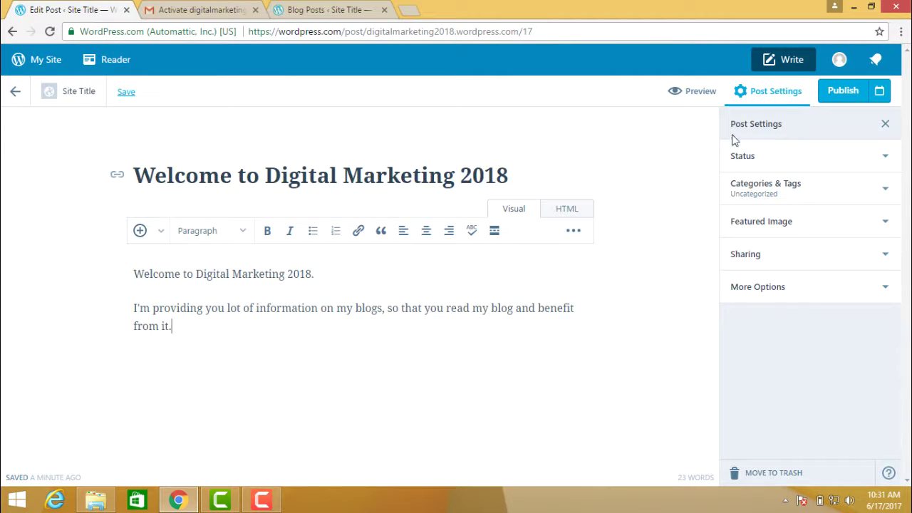
left_click(838, 90)
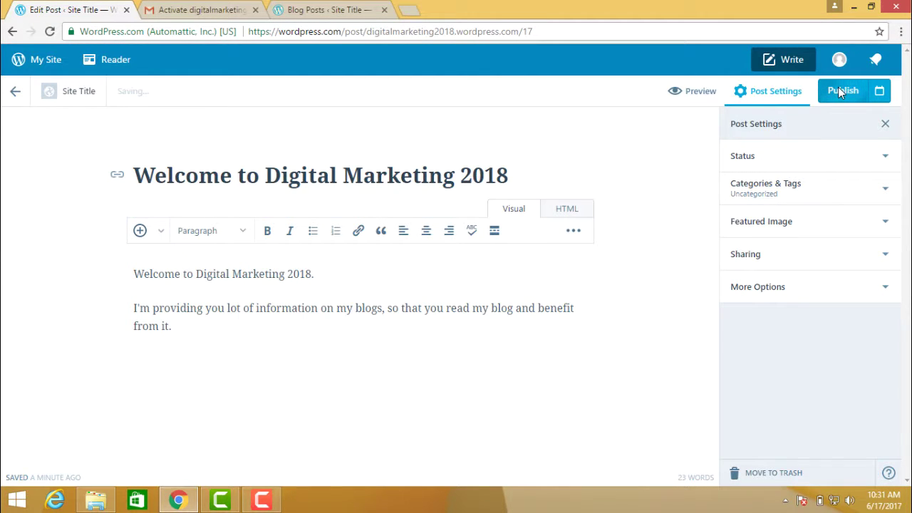